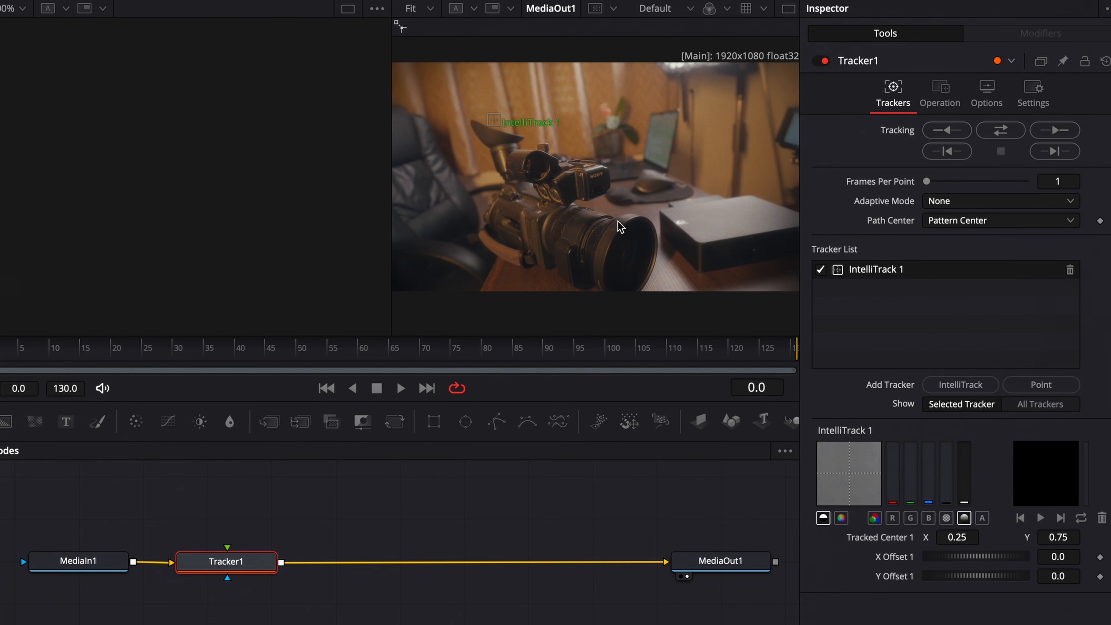
# Place the IntelliTrack 1 tracker on the camera's SONY logo and track it both forward and backward
pyautogui.moveTo(622, 201)
pyautogui.mouseDown()
pyautogui.moveTo(543, 219)
pyautogui.moveTo(635, 218)
pyautogui.moveTo(622, 210)
pyautogui.mouseUp()
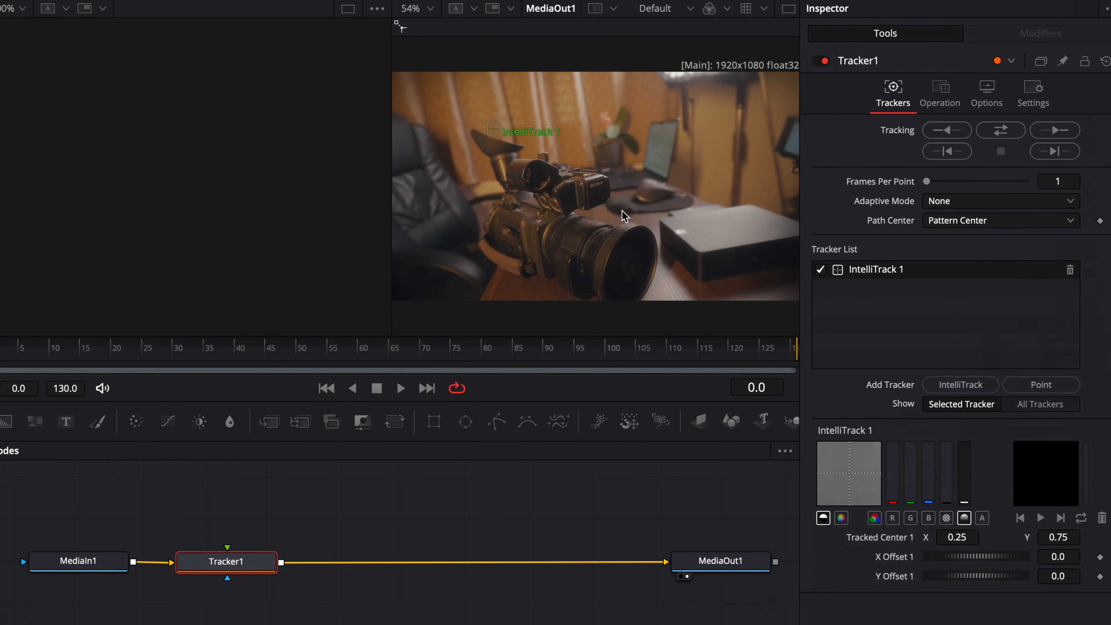
pyautogui.moveTo(388, 188); pyautogui.dragTo(225, 186)
pyautogui.moveTo(403, 118); pyautogui.dragTo(484, 176)
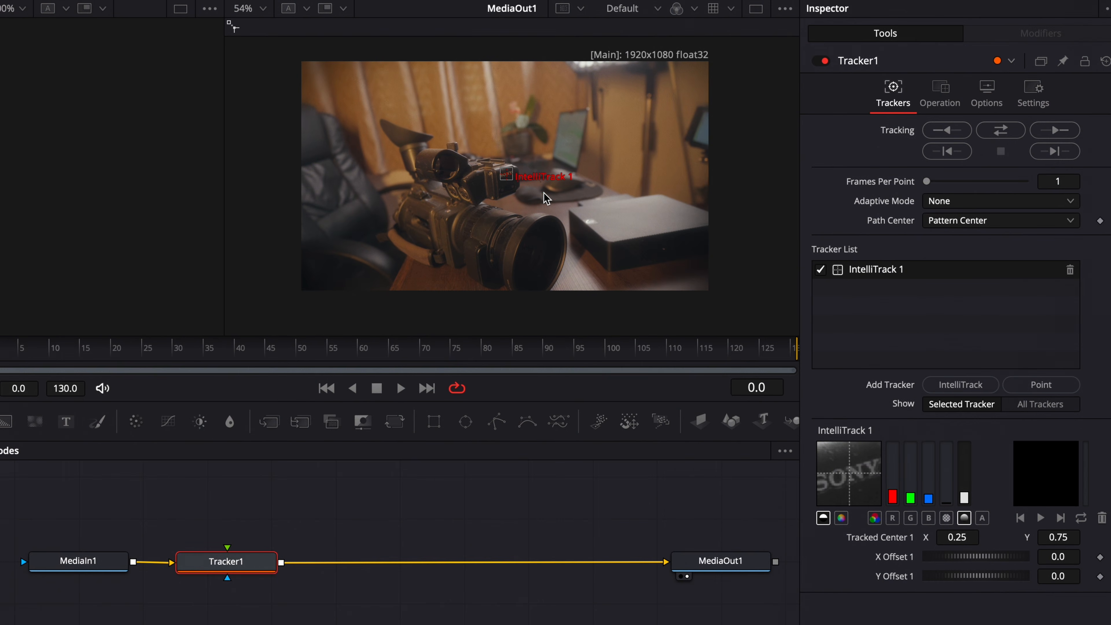
pyautogui.click(1001, 132)
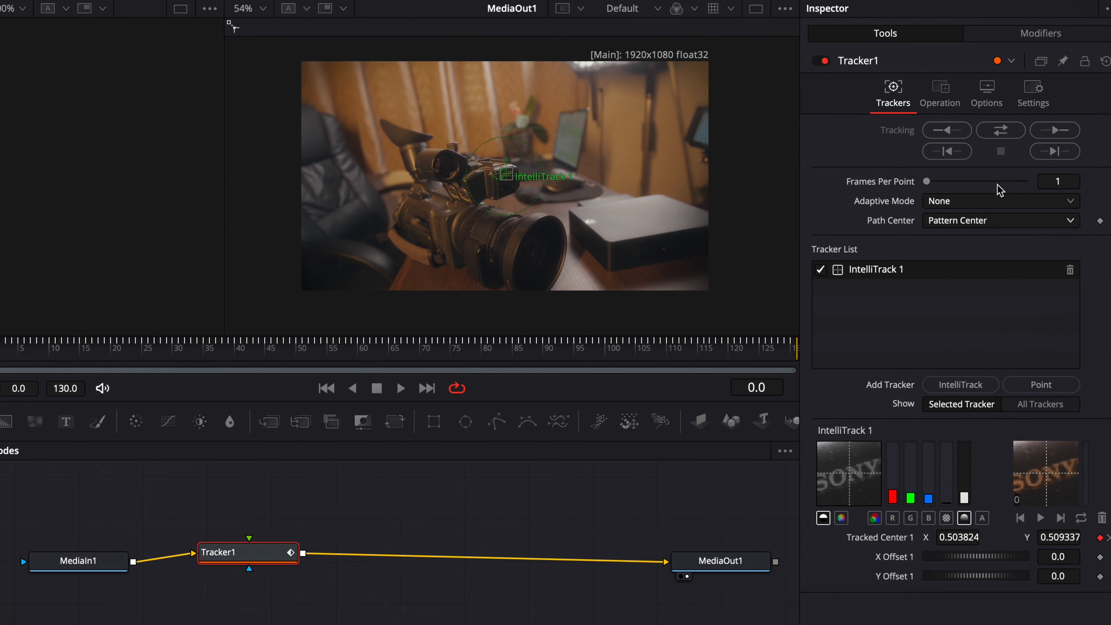
# Set the tracker's operation to Match Move with the merge mode BG only, and scrub through the footage to check it
pyautogui.click(940, 103)
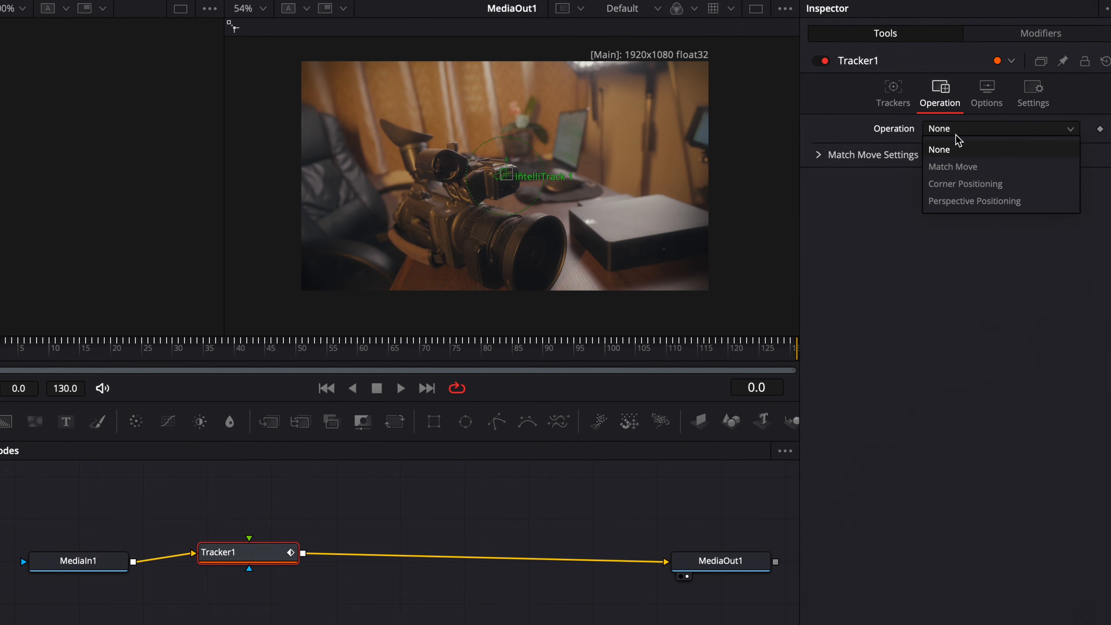
pyautogui.click(973, 168)
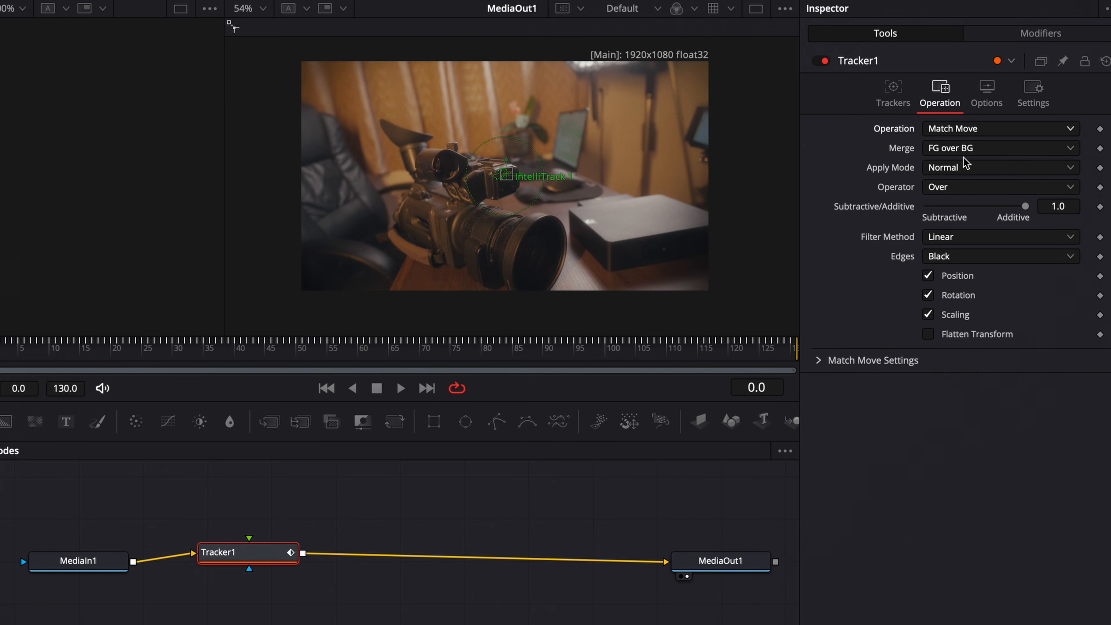
pyautogui.click(984, 151)
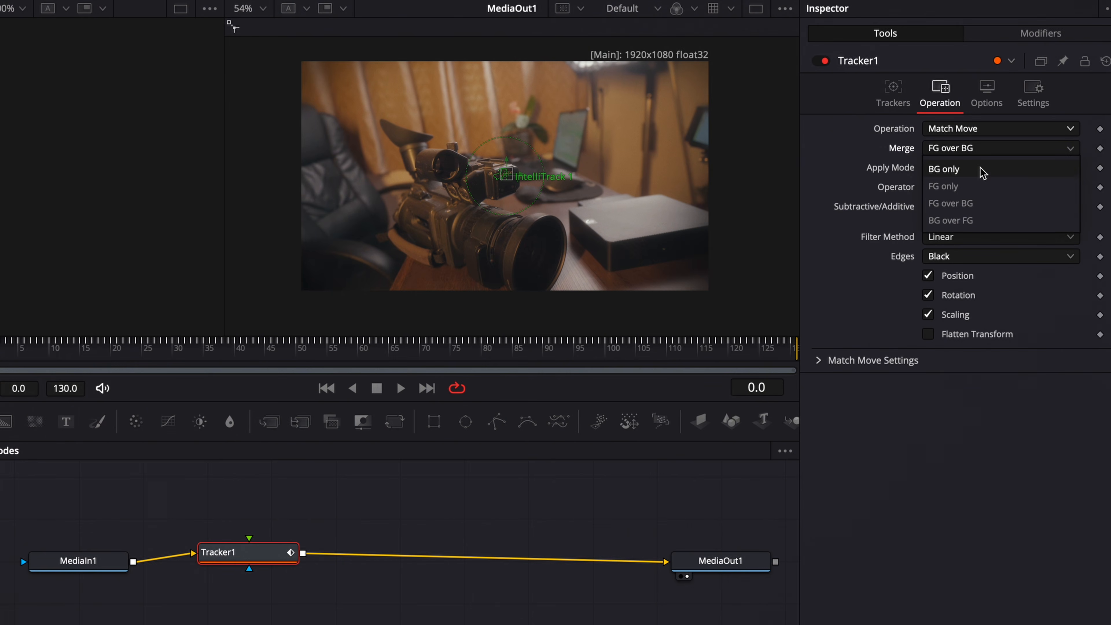
pyautogui.click(983, 169)
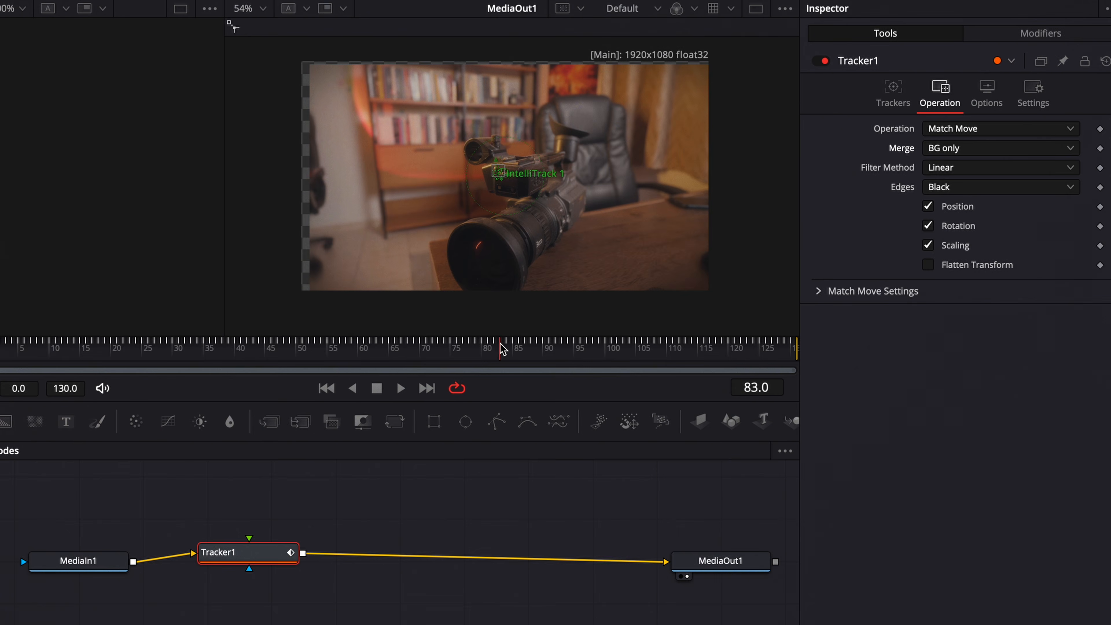
pyautogui.moveTo(501, 348); pyautogui.dragTo(486, 350)
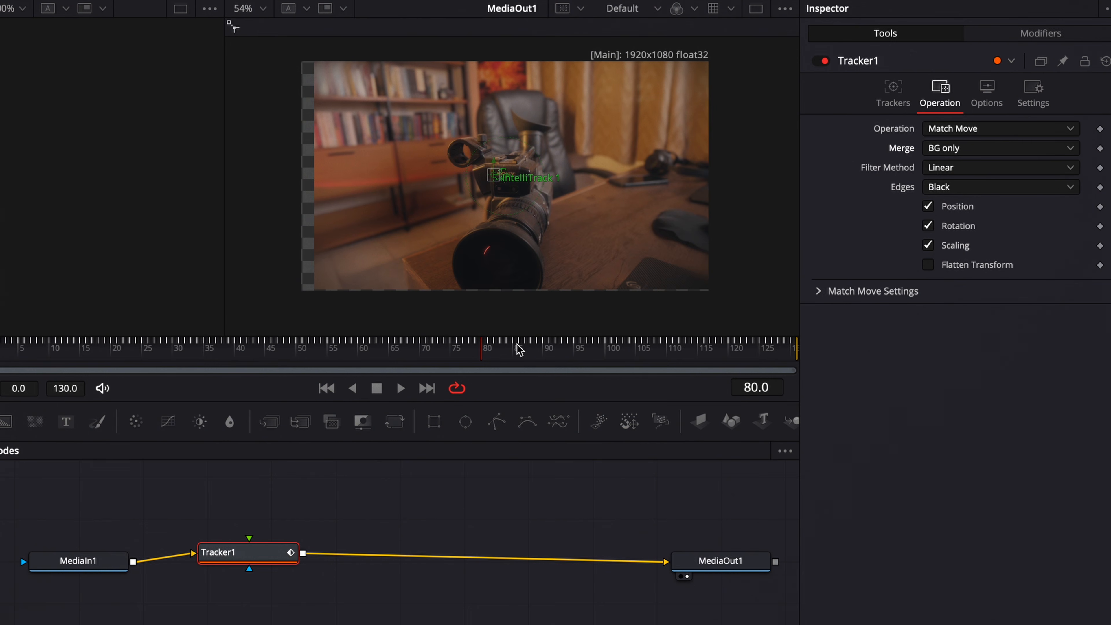
pyautogui.moveTo(406, 353); pyautogui.dragTo(570, 357)
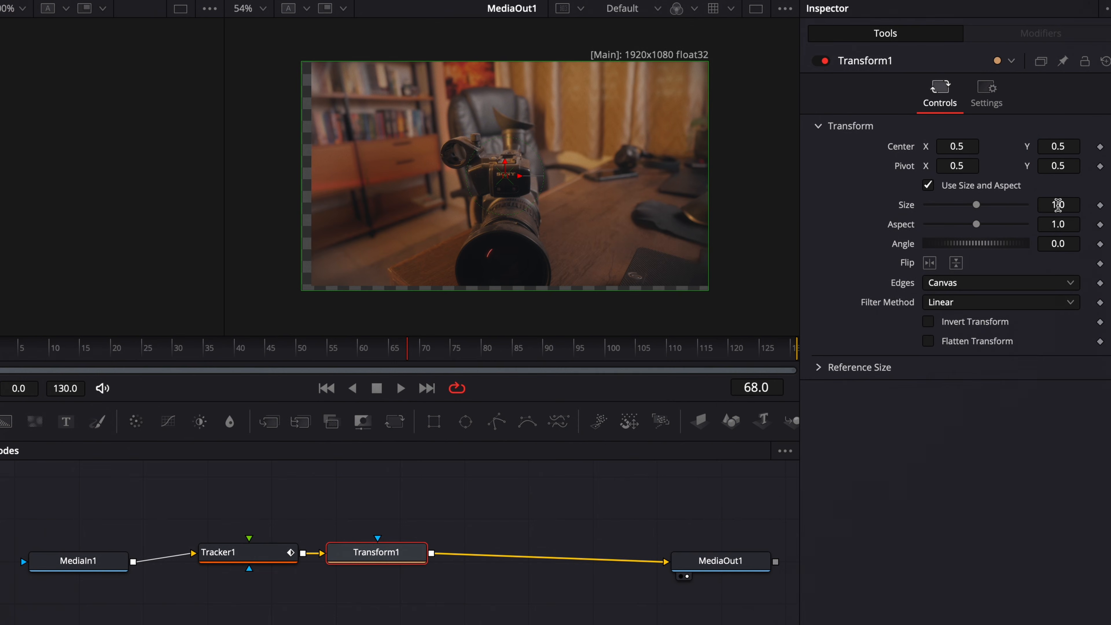
# Set the size of the Transform node after the tracker to 1.06 and scrub the clip to check its edges
pyautogui.moveTo(1058, 204); pyautogui.dragTo(1075, 204)
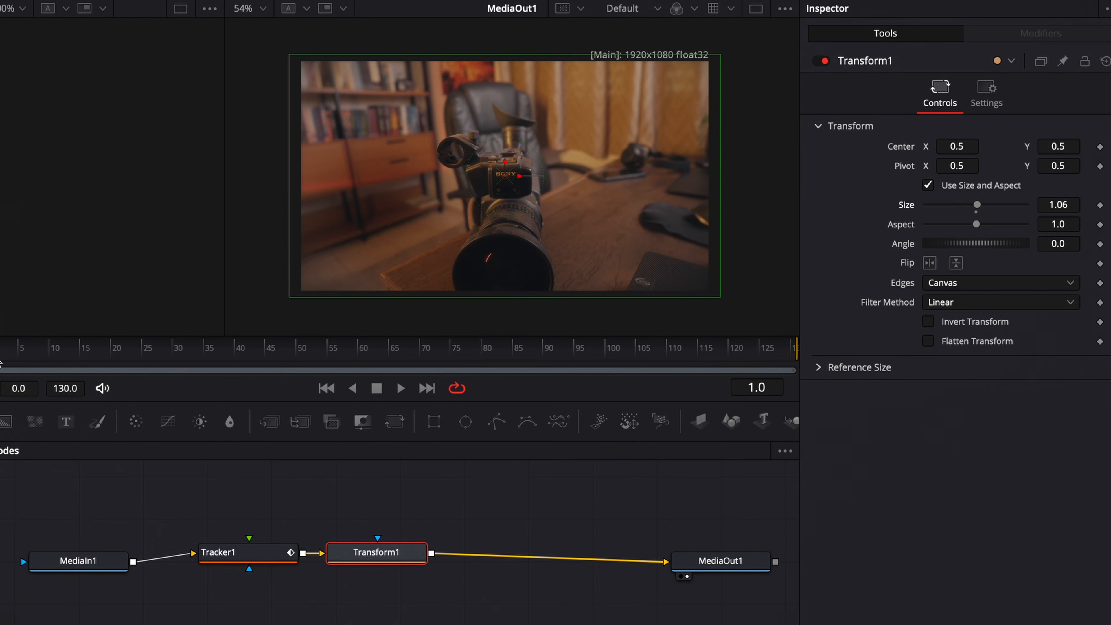
pyautogui.moveTo(1, 361); pyautogui.dragTo(730, 361)
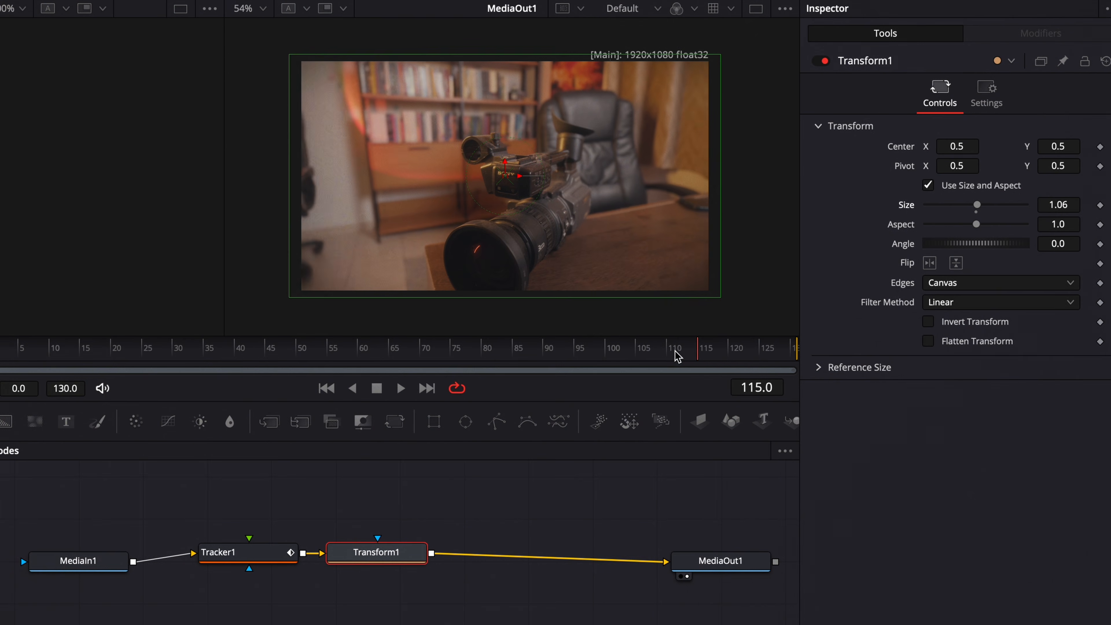
pyautogui.moveTo(677, 354)
pyautogui.mouseDown()
pyautogui.moveTo(768, 362)
pyautogui.moveTo(685, 358)
pyautogui.mouseUp()
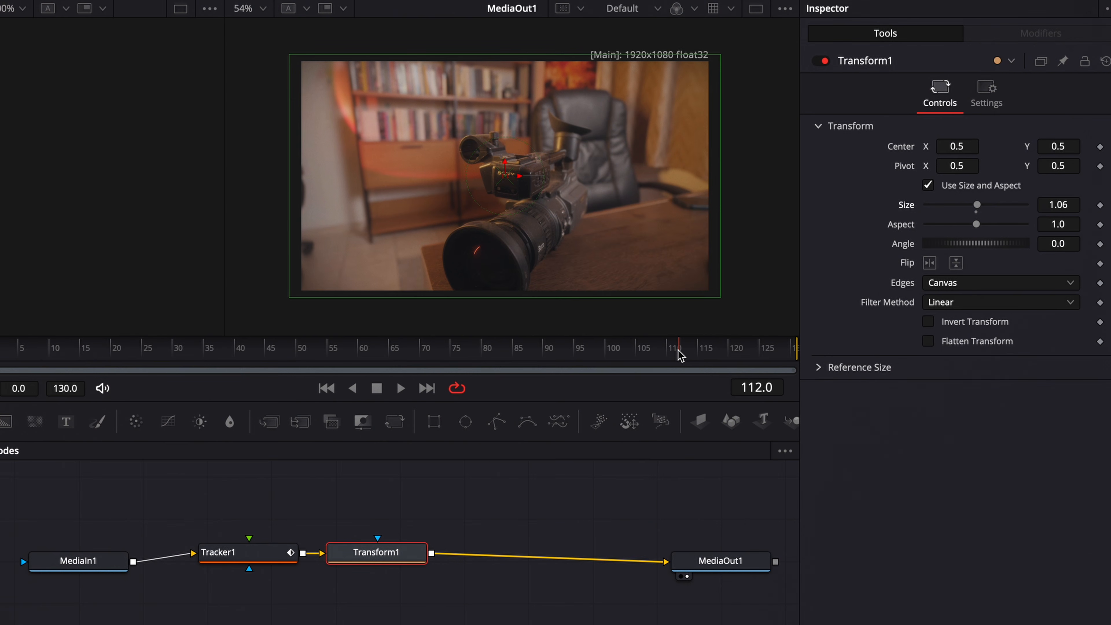
pyautogui.moveTo(681, 356); pyautogui.dragTo(298, 370)
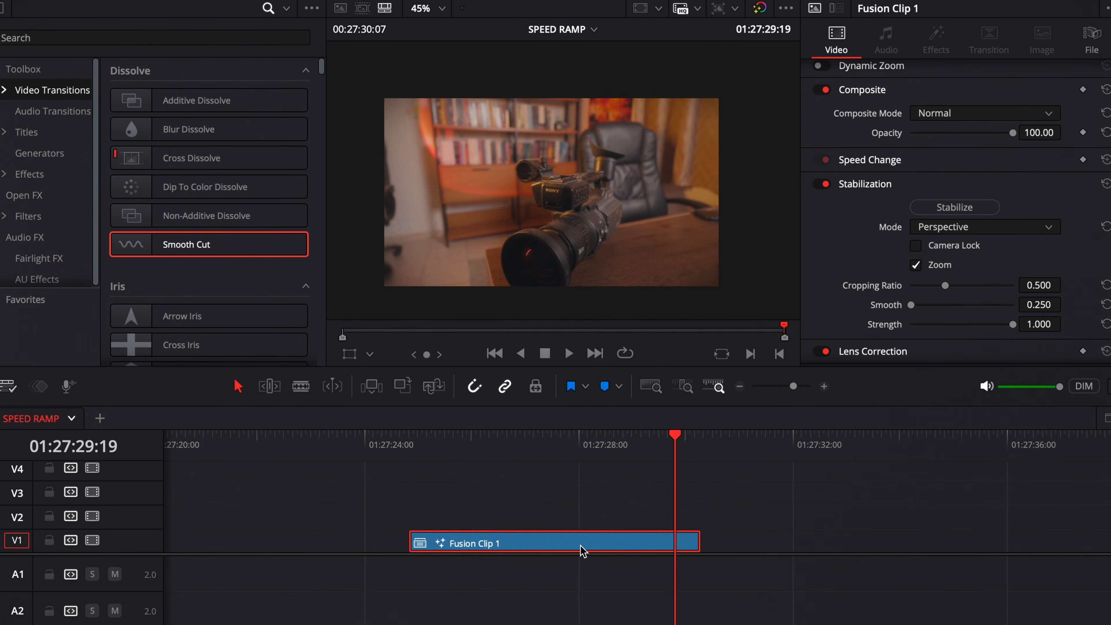
# Show the retime controls on Fusion Clip 1 and play its opening from the clip's start
pyautogui.hotkey('ctrl', 'r')
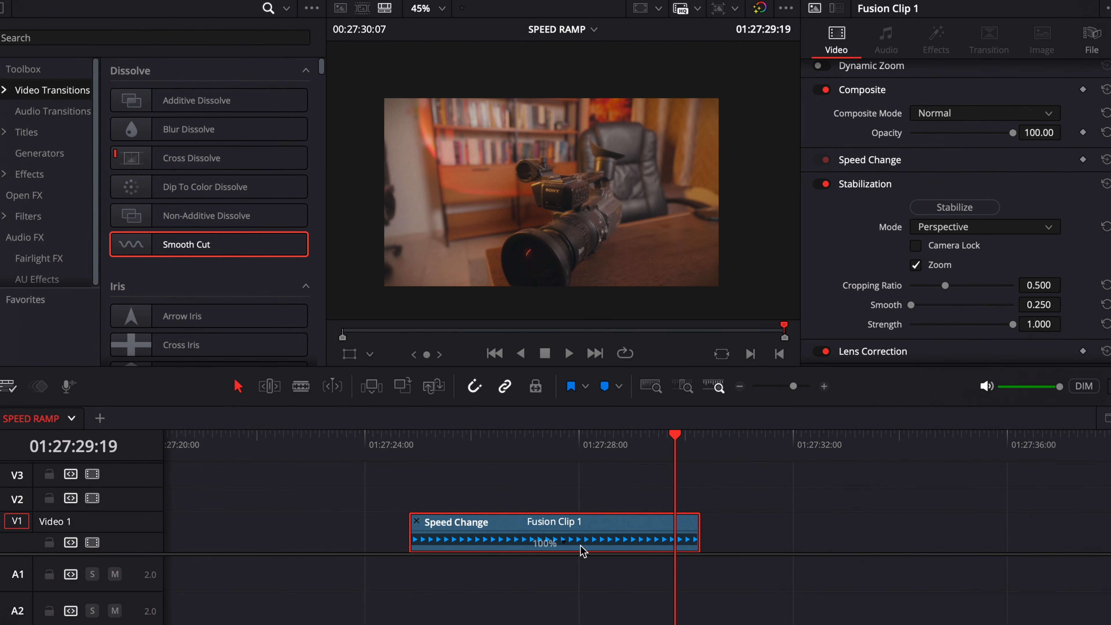
pyautogui.scroll(2, 719, 520)
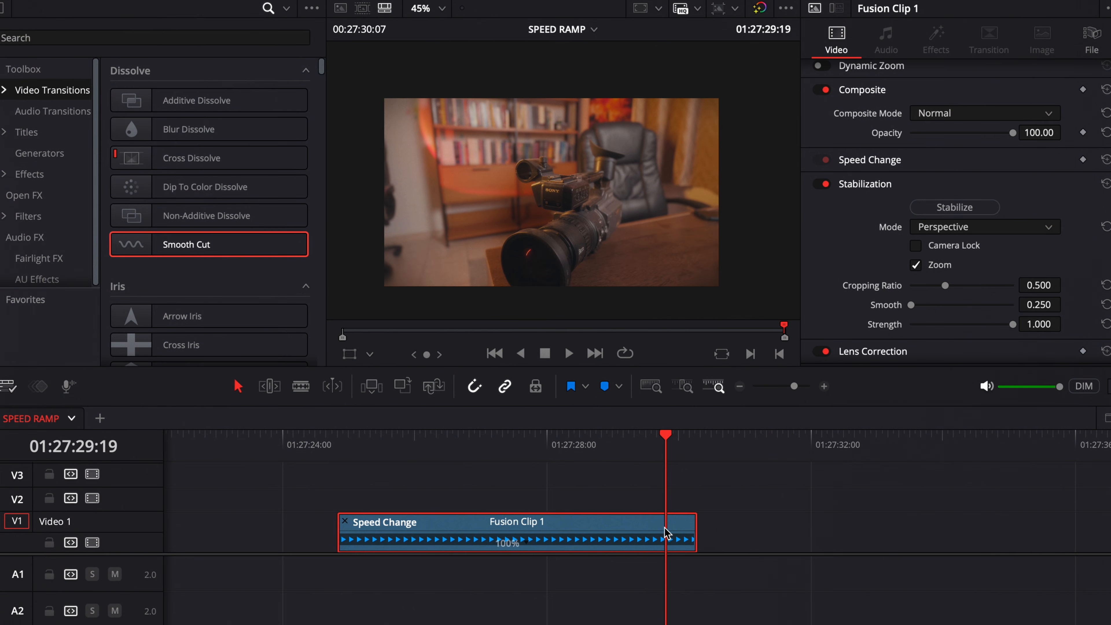
pyautogui.click(342, 440)
pyautogui.press('space')
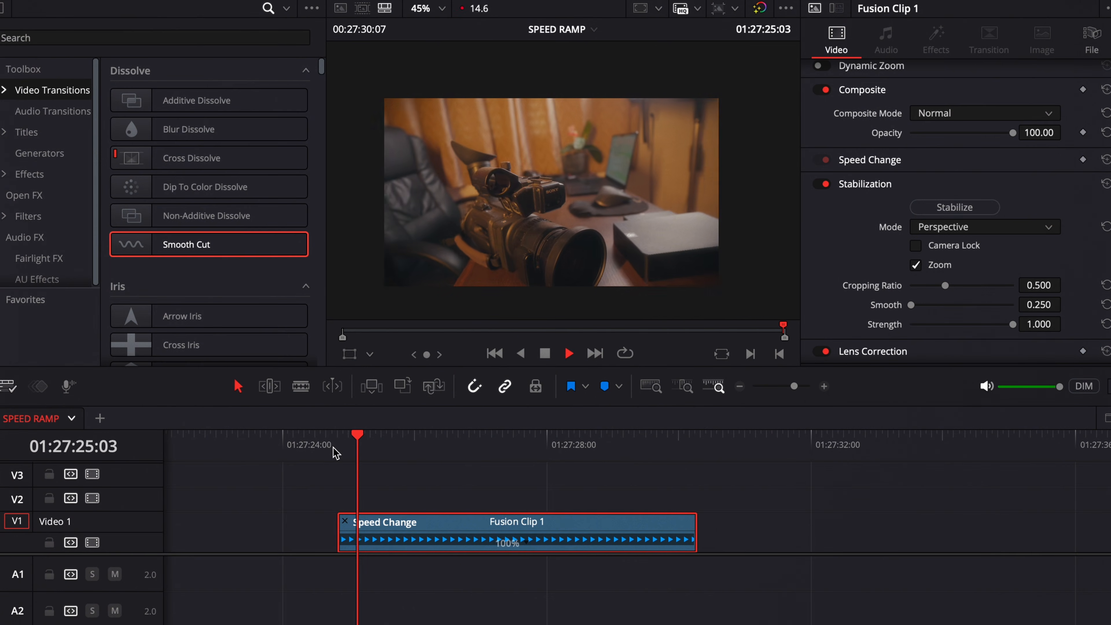
pyautogui.press('space')
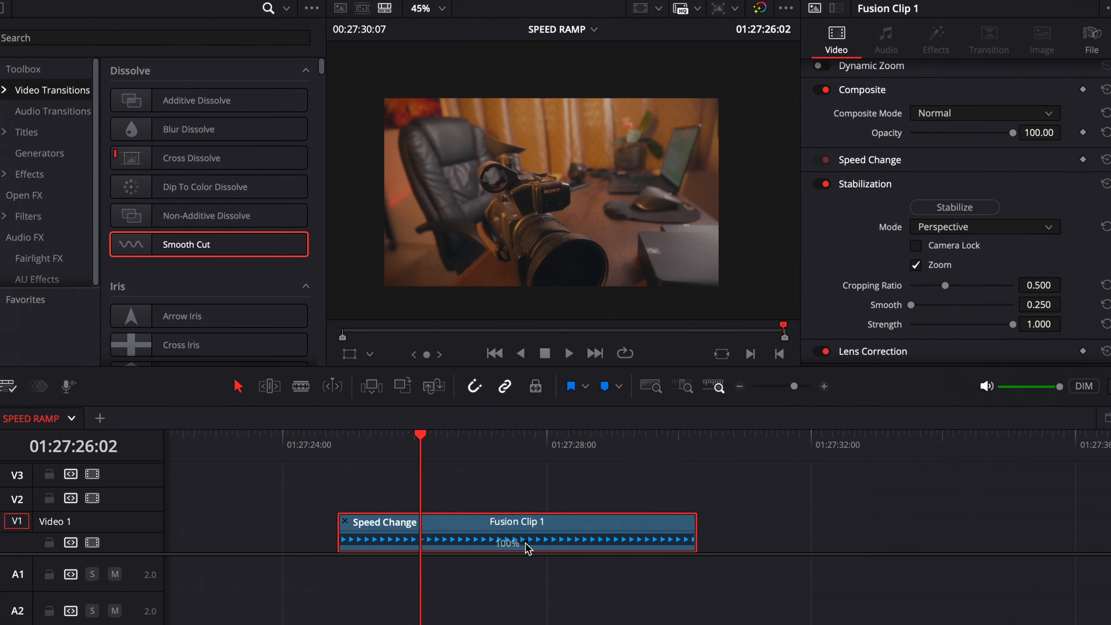
pyautogui.click(526, 547)
pyautogui.click(571, 525)
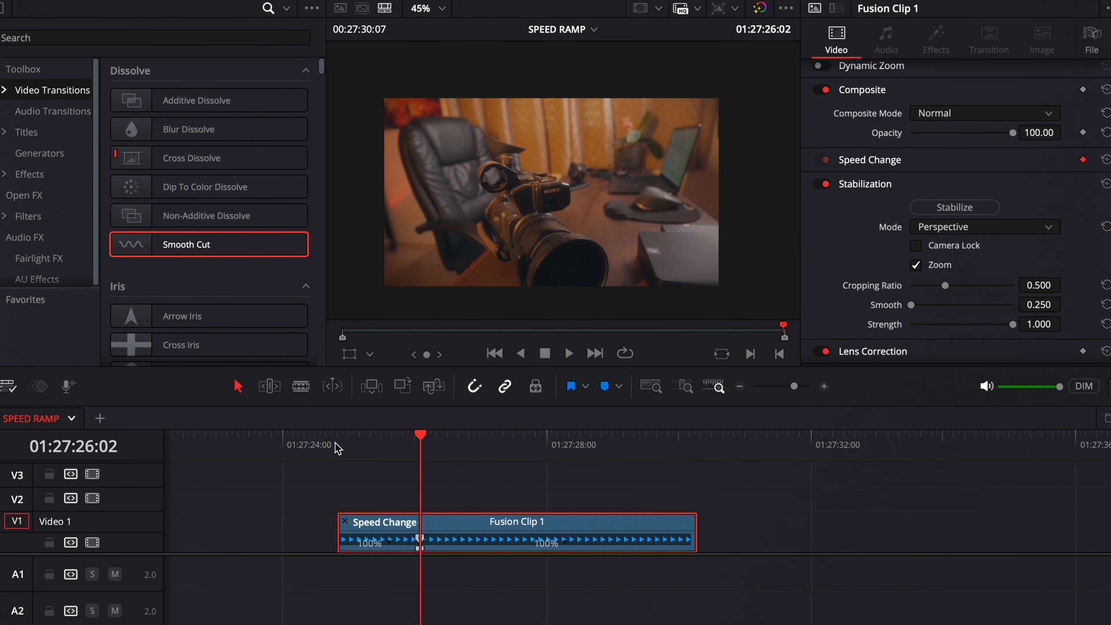
pyautogui.moveTo(333, 443); pyautogui.dragTo(421, 446)
pyautogui.press('super+z')
# Add speed points to Fusion Clip 1 at 01:27:26:14 and 01:27:28:11
pyautogui.click(342, 442)
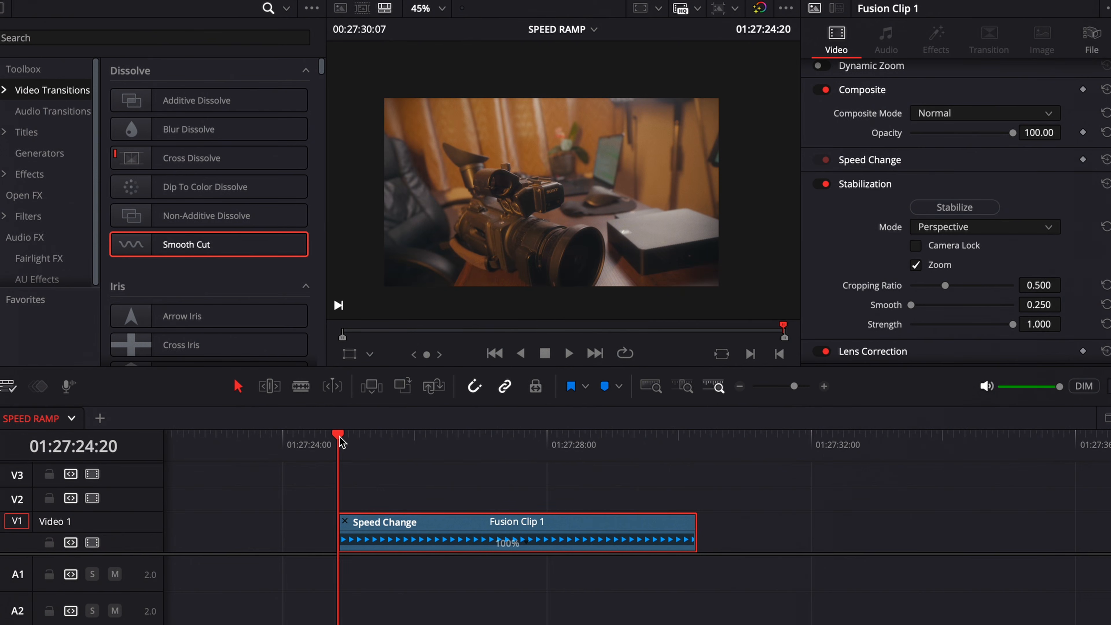
pyautogui.moveTo(342, 441); pyautogui.dragTo(456, 448)
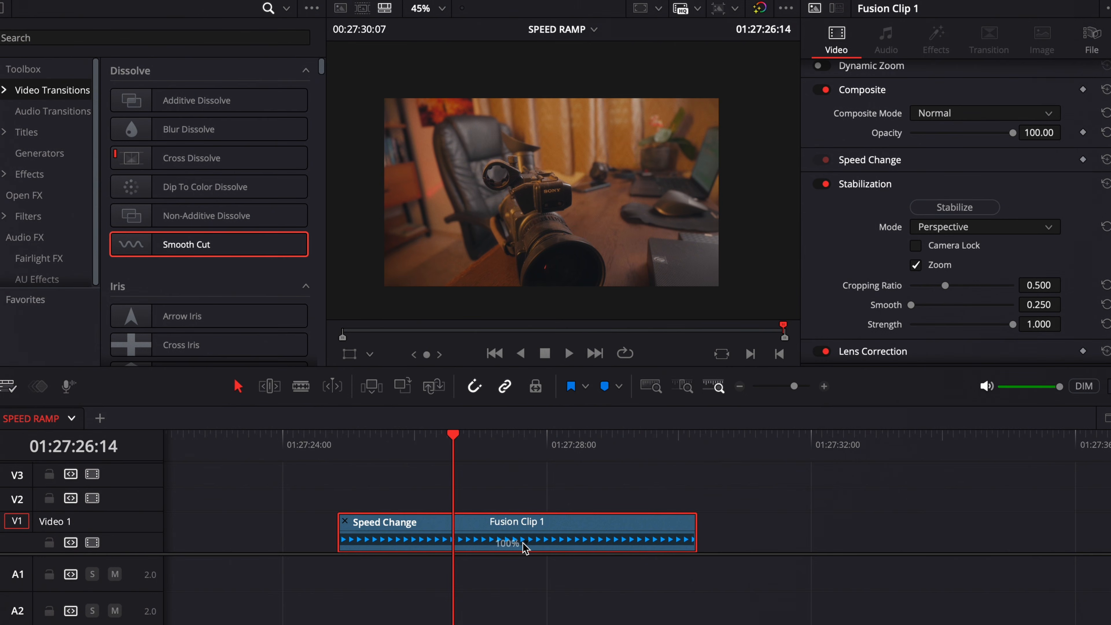
pyautogui.click(526, 546)
pyautogui.click(571, 518)
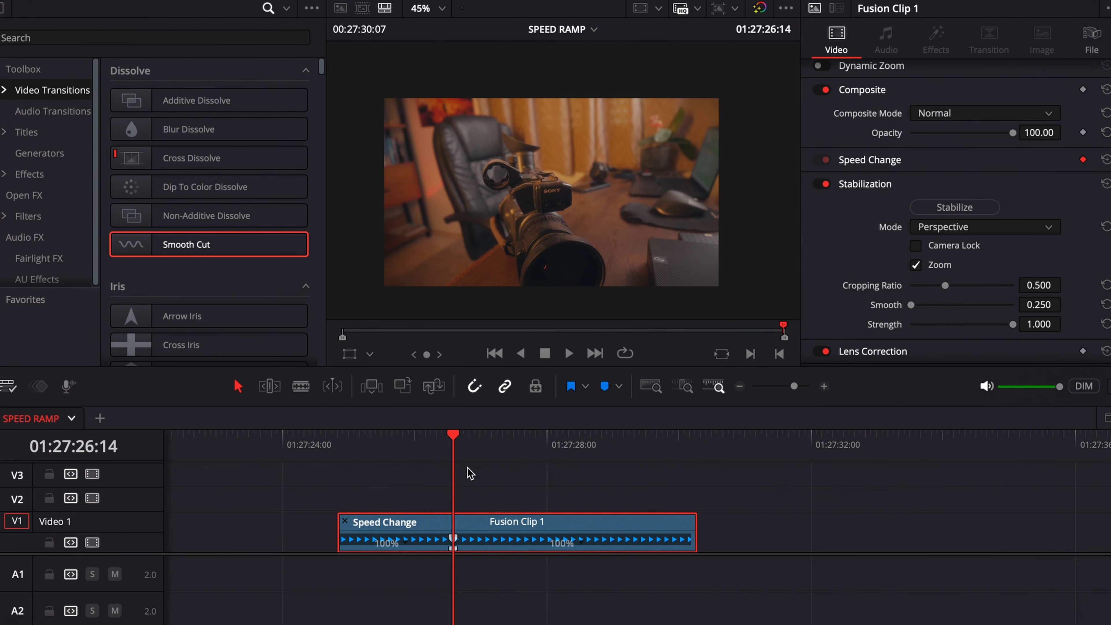
pyautogui.moveTo(457, 447); pyautogui.dragTo(578, 454)
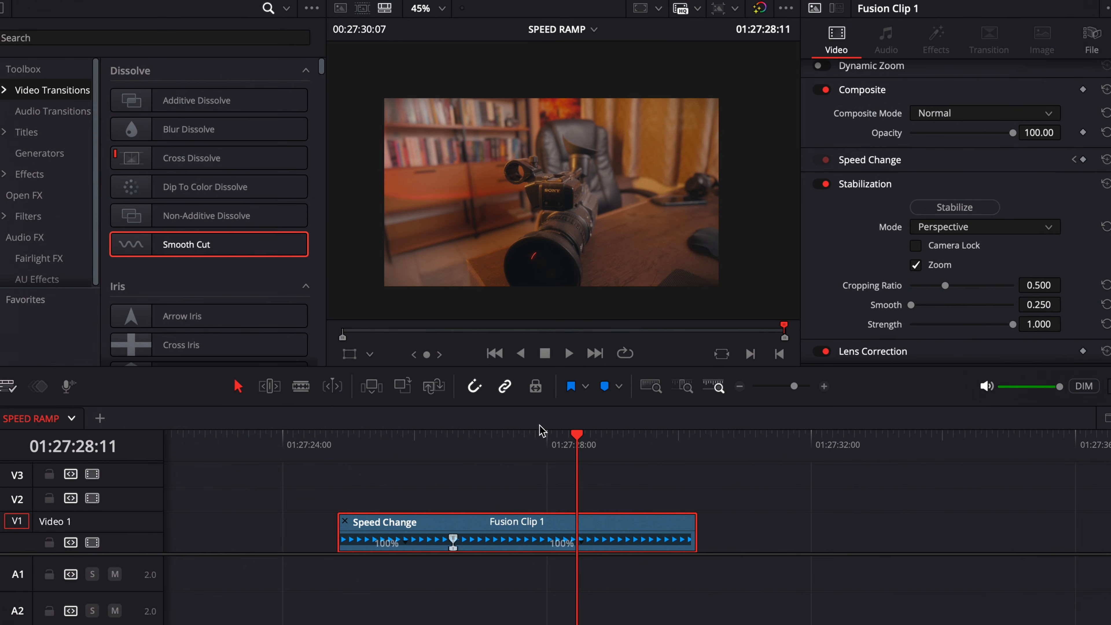
pyautogui.rightClick(587, 548)
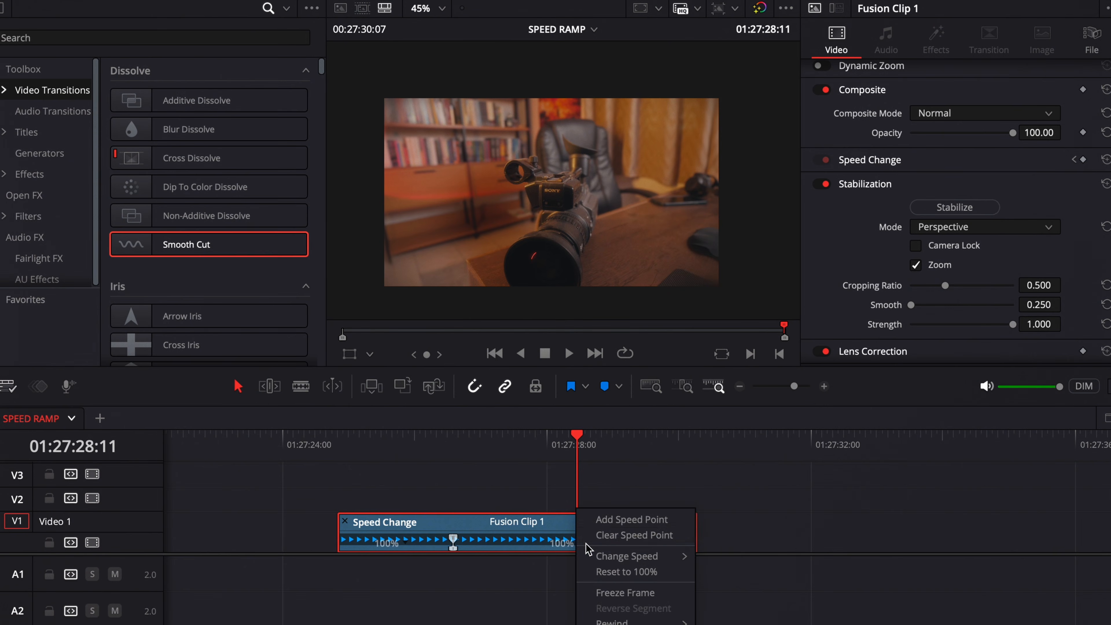
pyautogui.click(613, 520)
# Set the speed of the first and last segments of Fusion Clip 1 to 800%
pyautogui.click(340, 441)
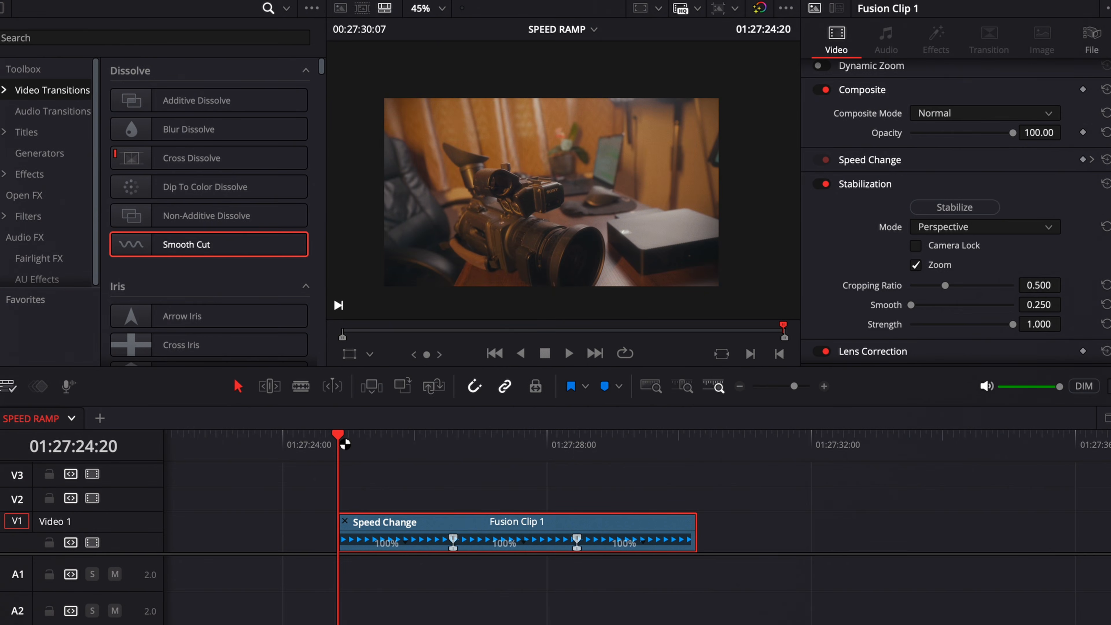
pyautogui.moveTo(345, 445); pyautogui.dragTo(452, 454)
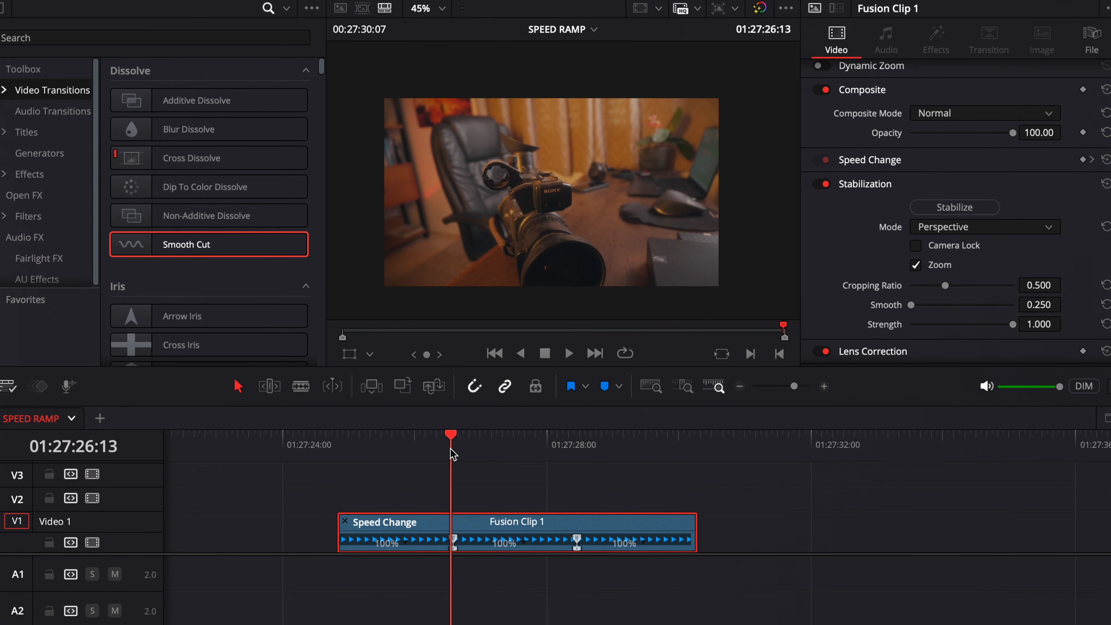
pyautogui.moveTo(458, 454); pyautogui.dragTo(648, 455)
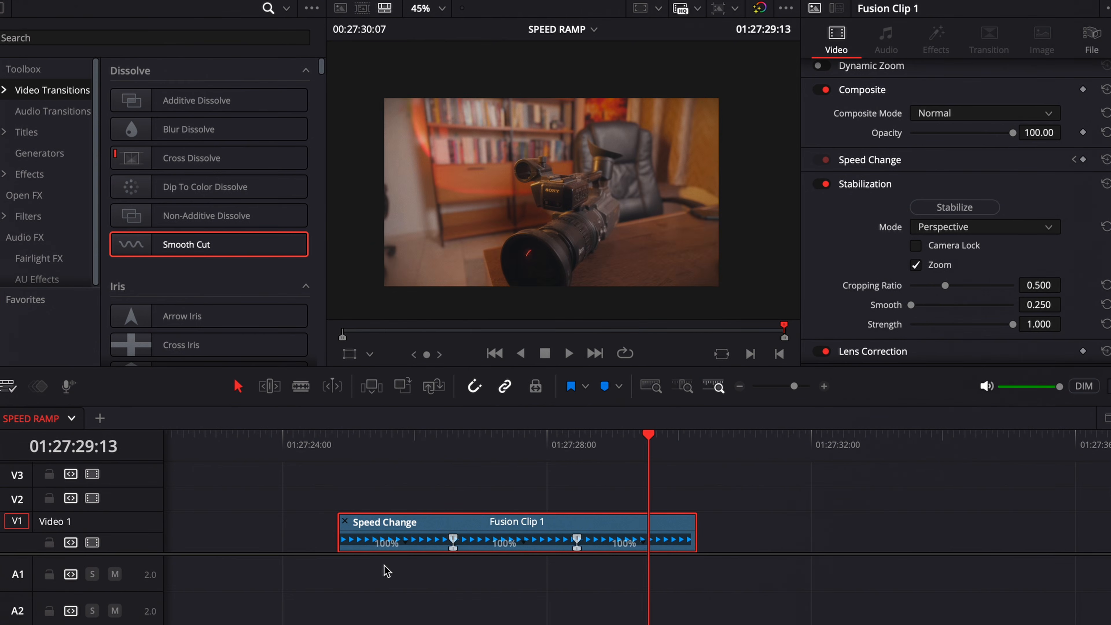
pyautogui.rightClick(406, 547)
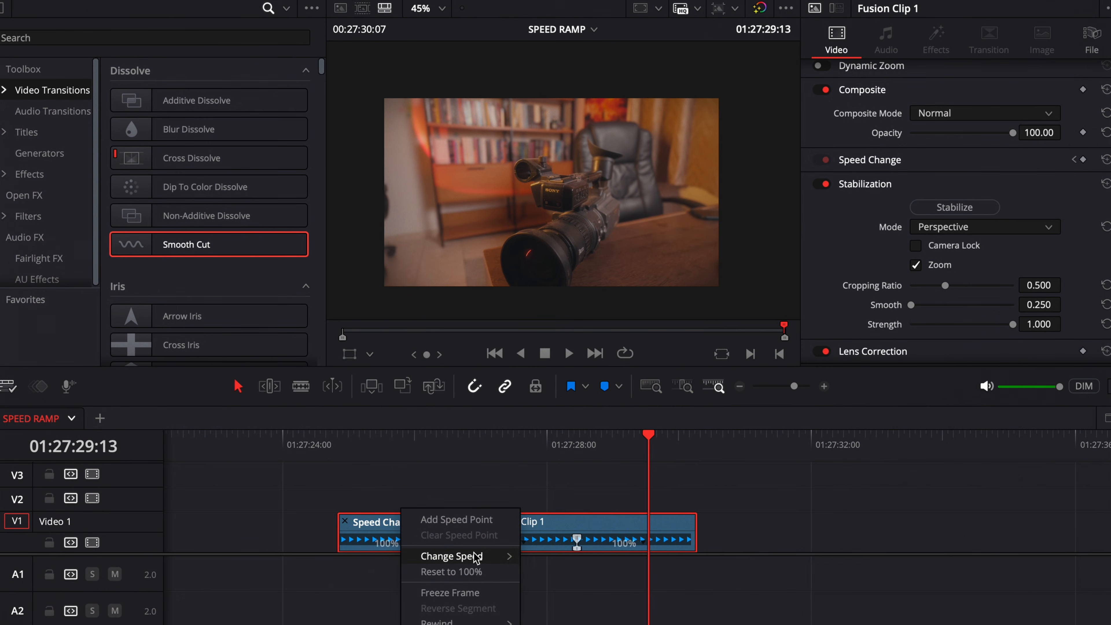
pyautogui.moveTo(477, 556)
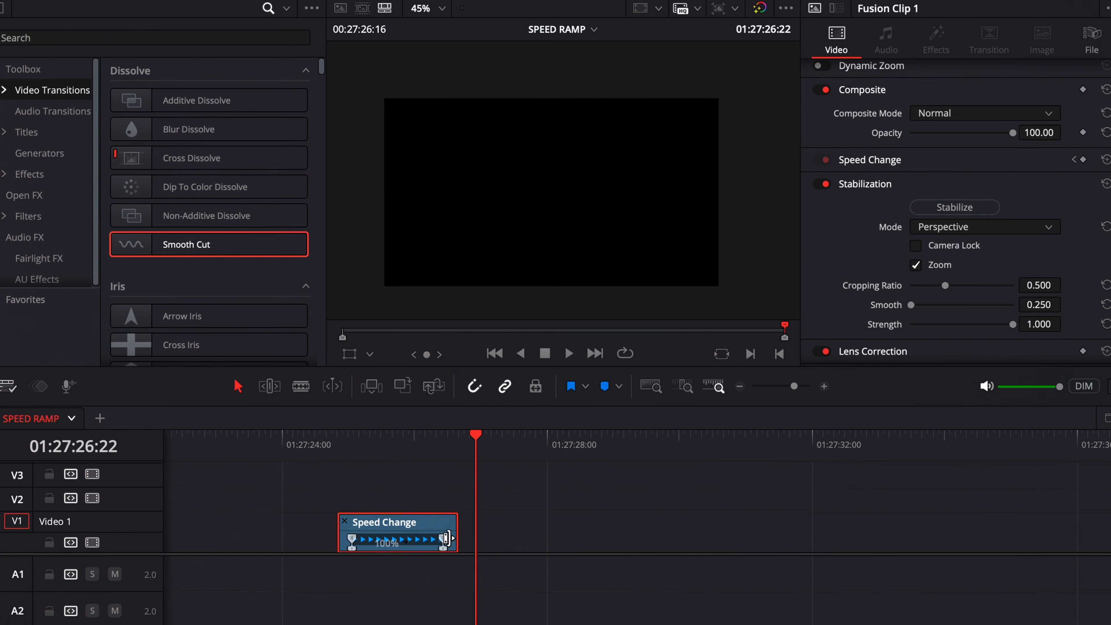
pyautogui.scroll(3, 455, 543)
pyautogui.rightClick(462, 548)
pyautogui.moveTo(509, 558)
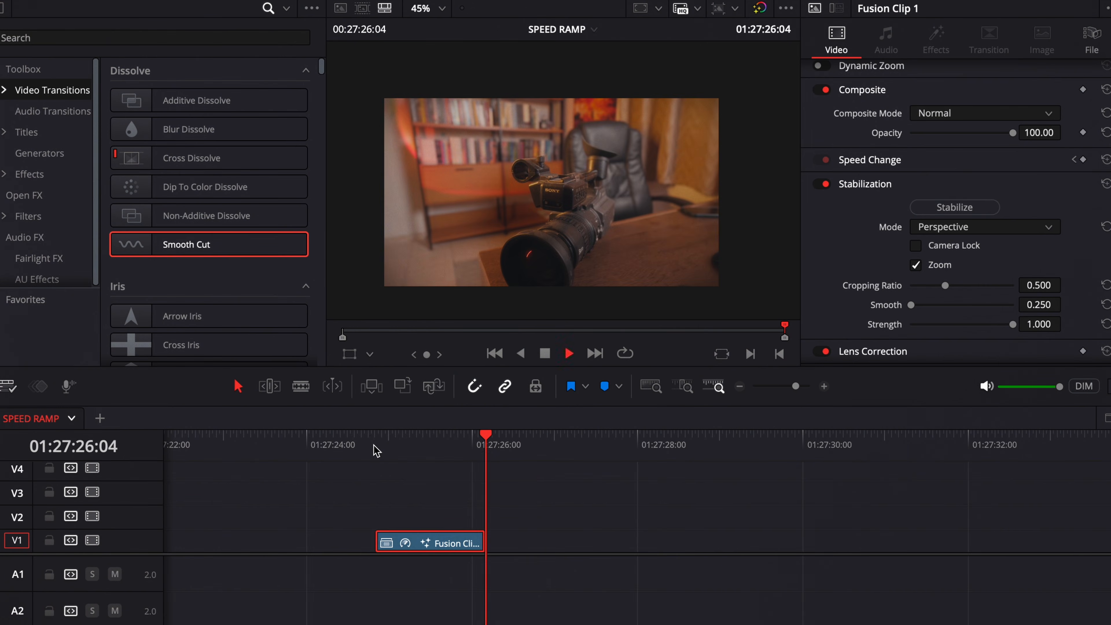
# Open the retime speed curve of Fusion Clip 1, smooth its first speed point and lengthen the point's handles
pyautogui.click(375, 451)
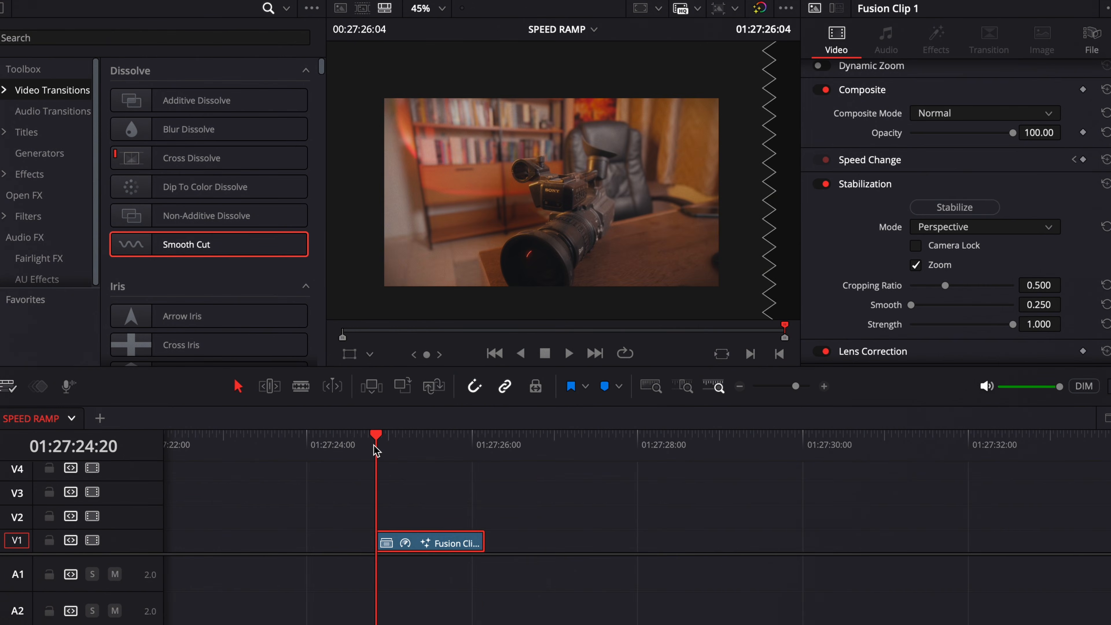
pyautogui.hotkey('shift', 'c')
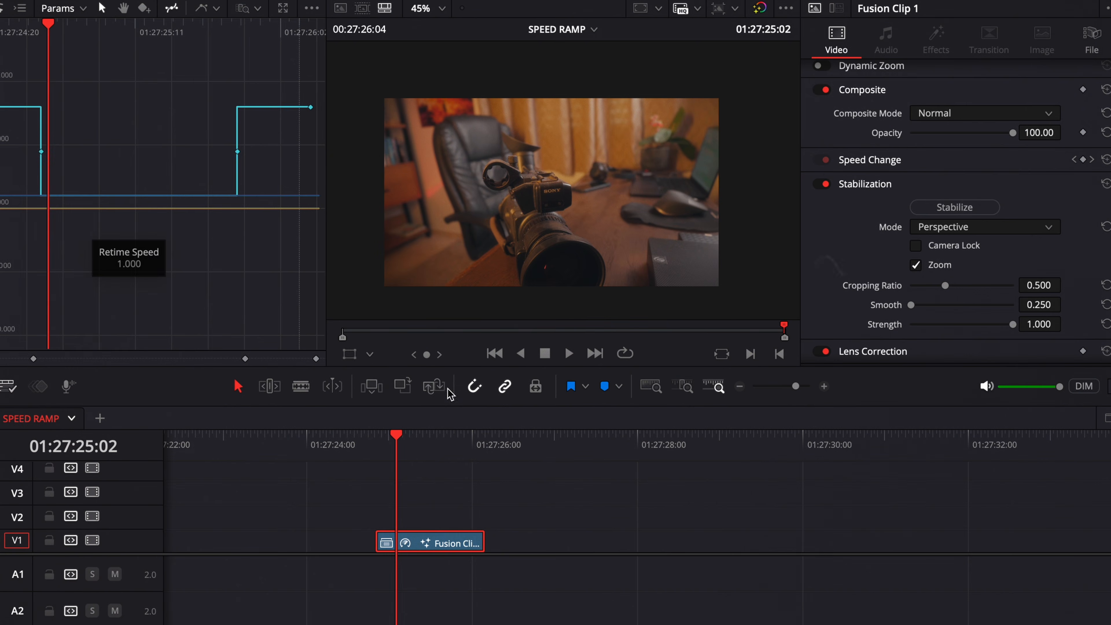
pyautogui.click(380, 440)
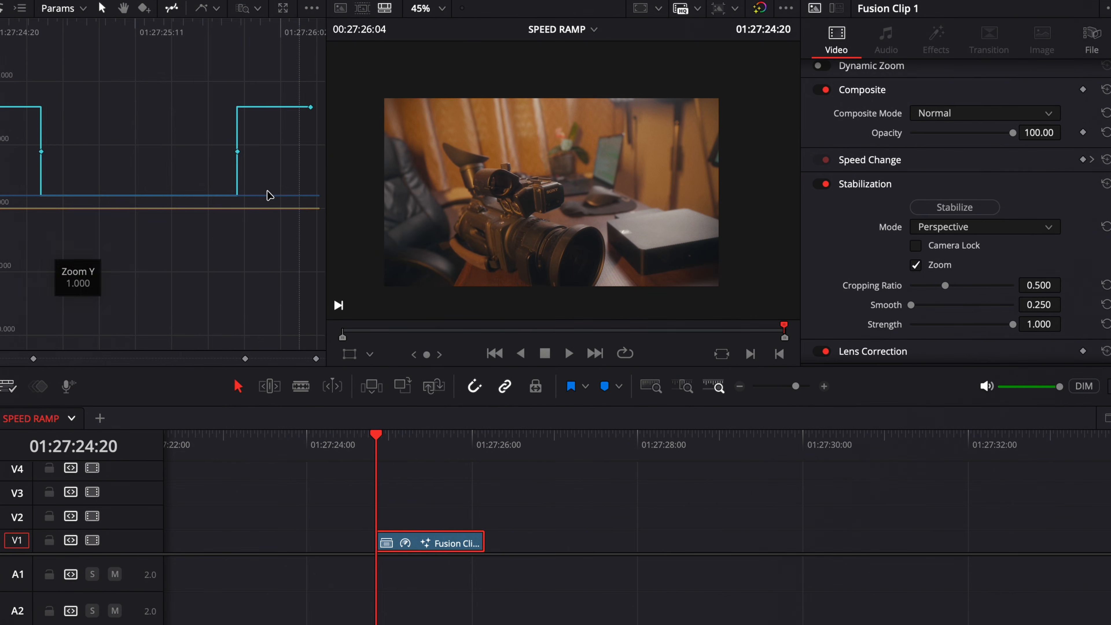
pyautogui.click(41, 152)
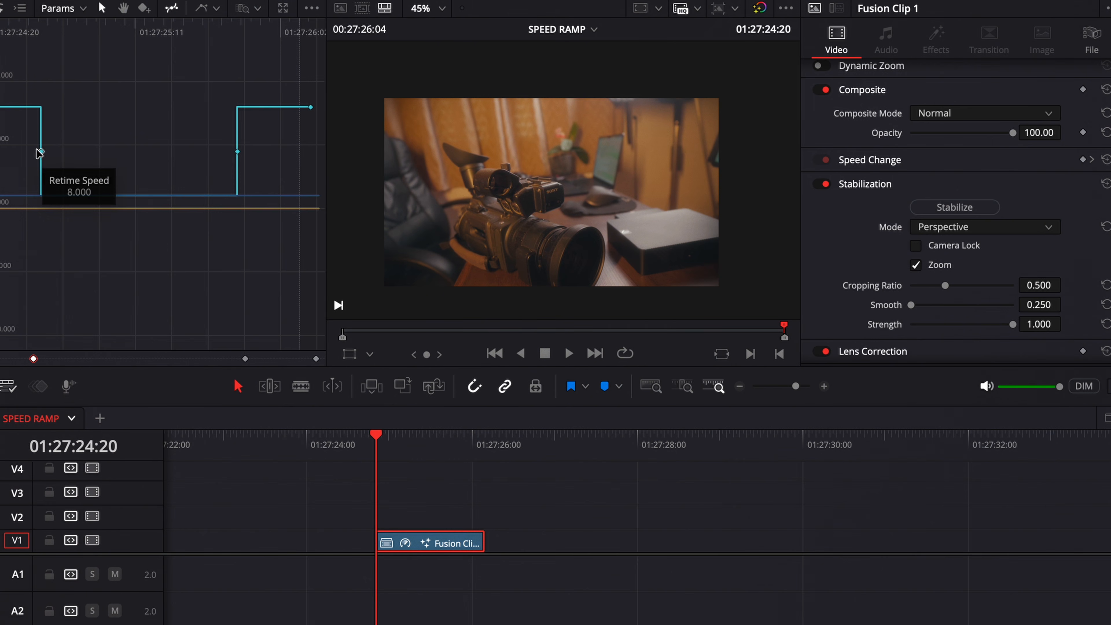
pyautogui.click(216, 9)
pyautogui.click(260, 70)
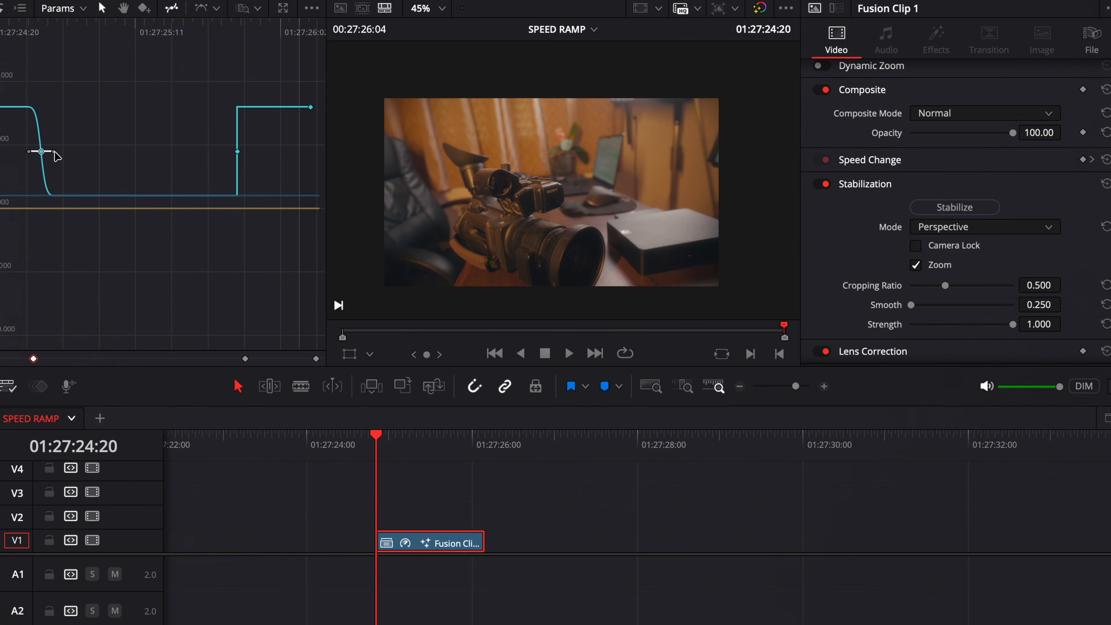
pyautogui.moveTo(53, 152); pyautogui.dragTo(59, 152)
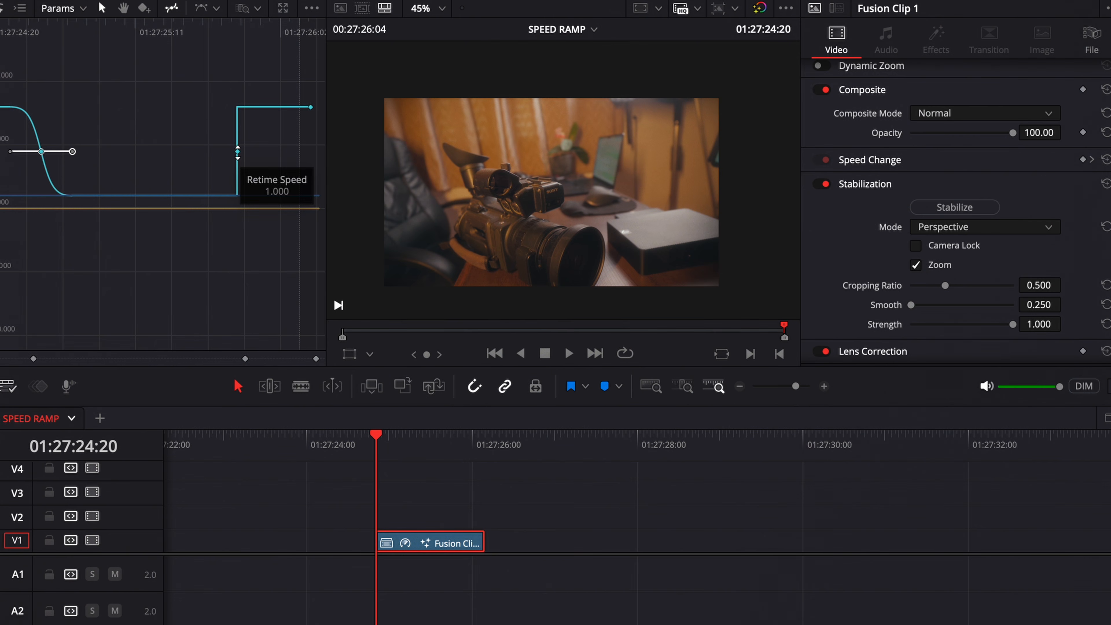
# Smooth the second speed point on the retime speed curve and widen its handles for a gradual transition
pyautogui.click(216, 9)
pyautogui.click(245, 31)
pyautogui.moveTo(218, 152); pyautogui.dragTo(216, 152)
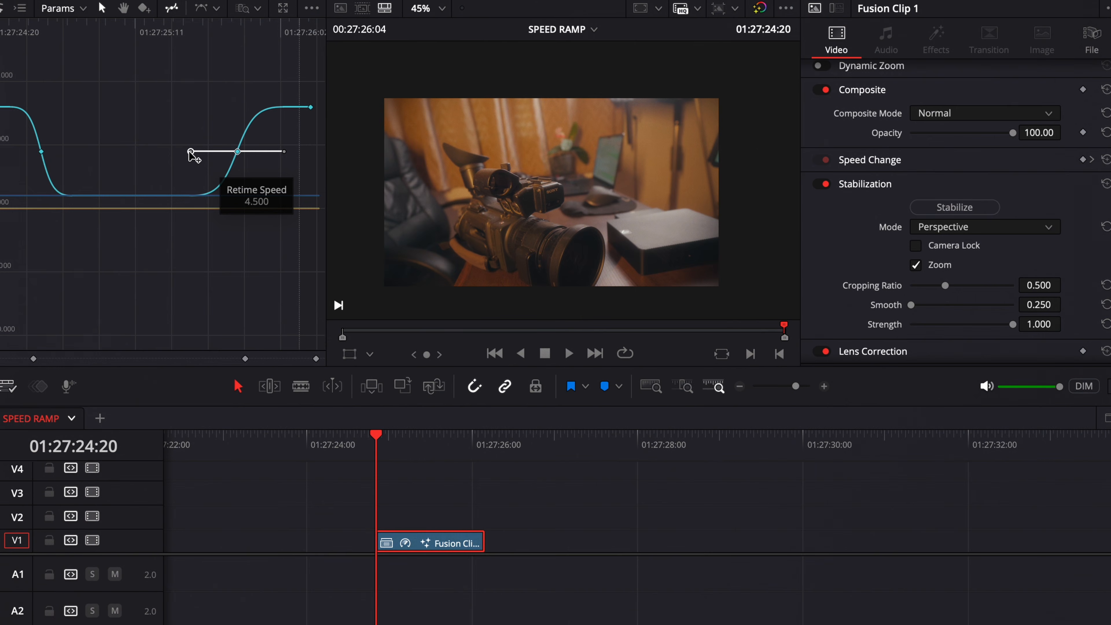